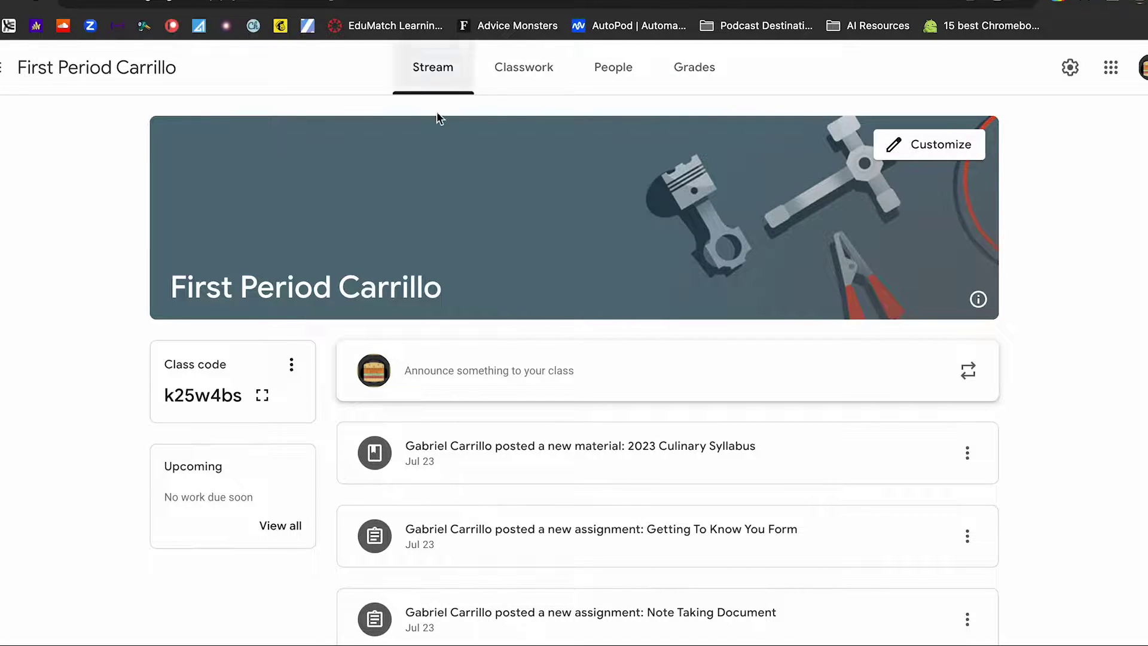
Step: Show First Period Carrillo's Classwork page listing the syllabus and two assignments
{"action": "scroll", "coordinate": [674, 364], "scroll_direction": "down", "scroll_amount": 4}
{"action": "scroll", "coordinate": [676, 364], "scroll_direction": "up", "scroll_amount": 4}
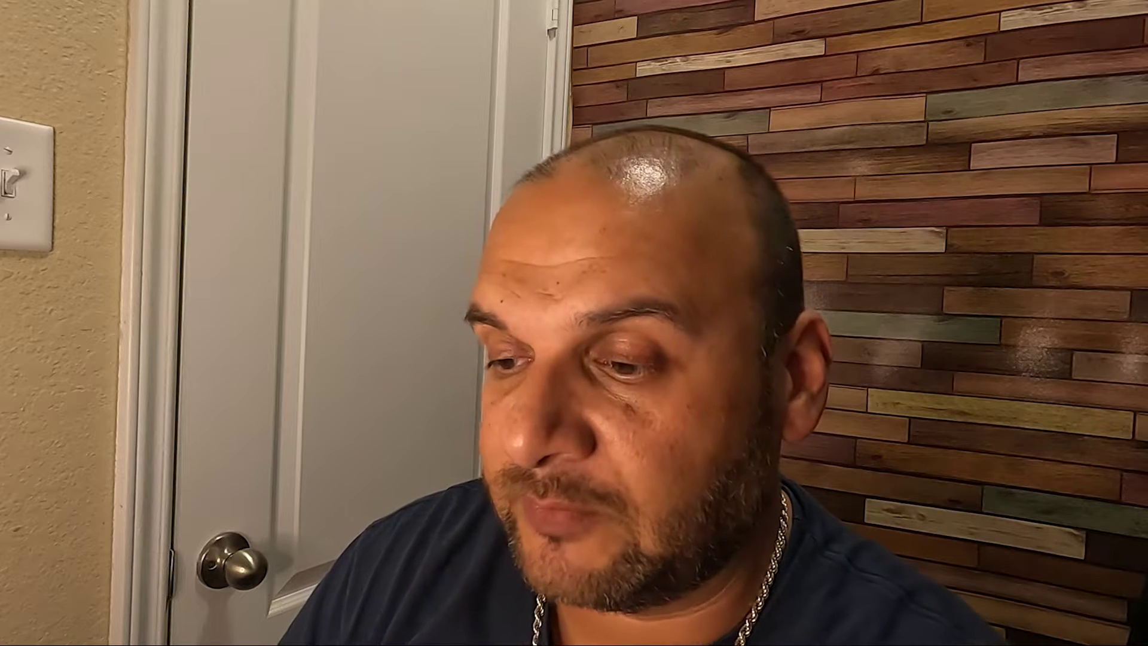
{"action": "left_click", "coordinate": [534, 71]}
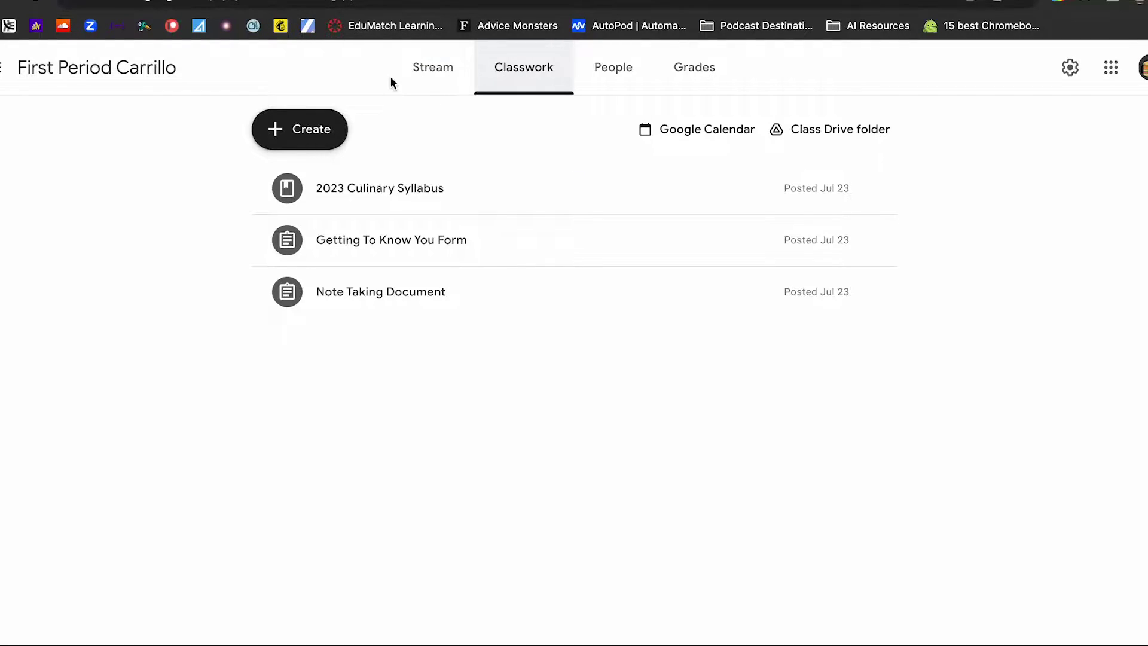
{"action": "scroll", "coordinate": [468, 329], "scroll_direction": "up", "scroll_amount": 1}
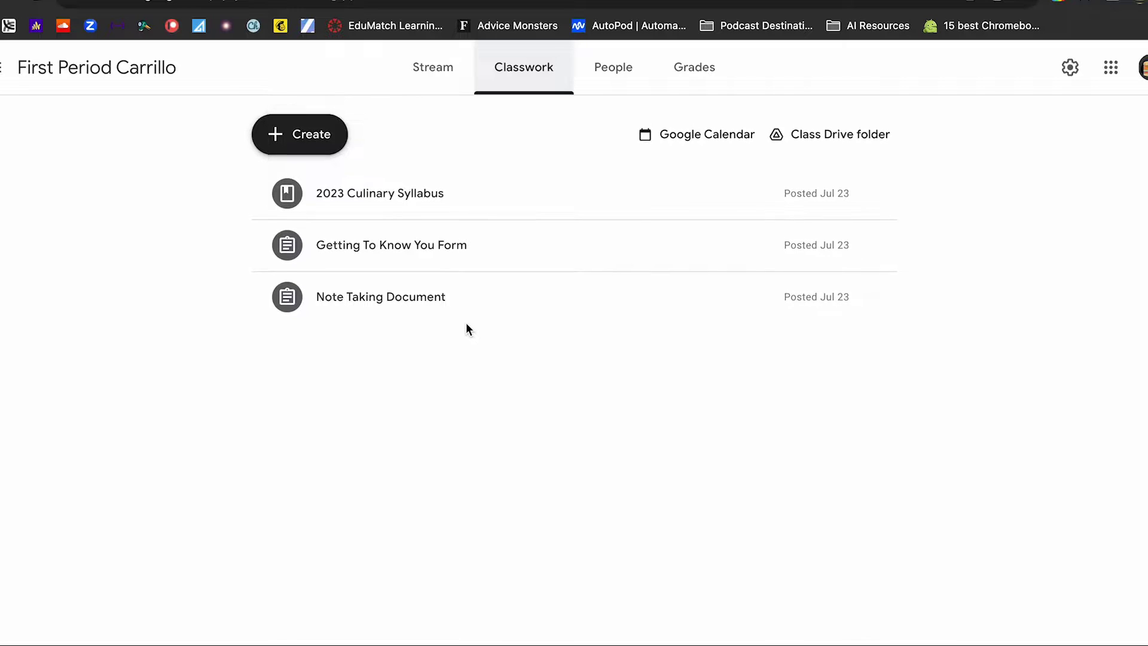
{"action": "key", "text": "alt+Left"}
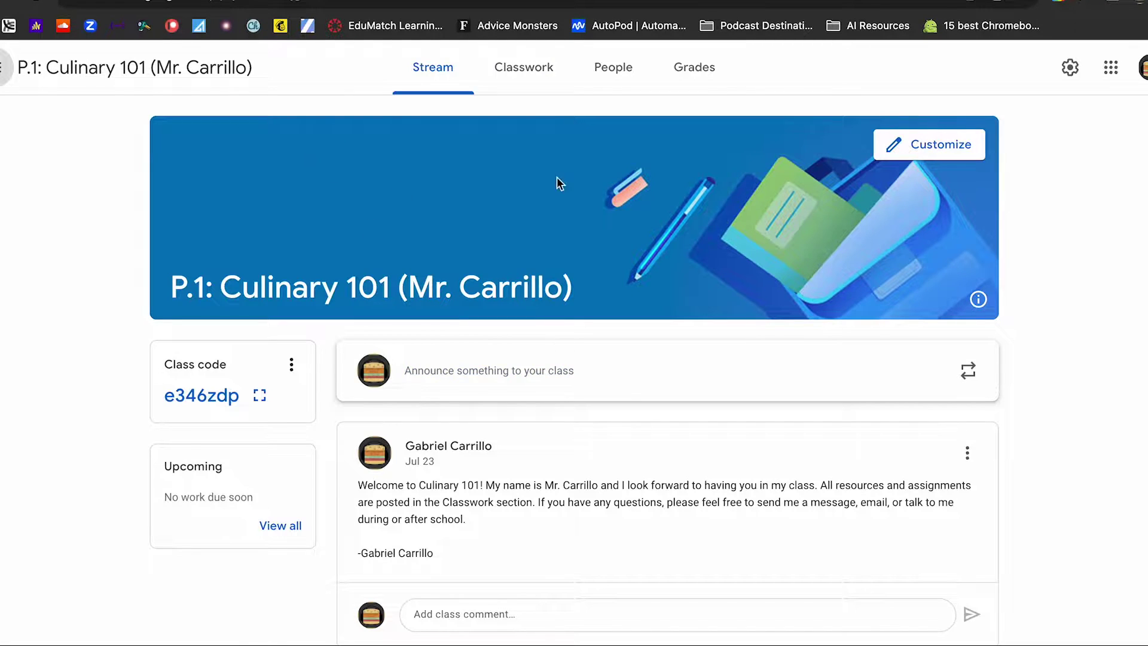
{"action": "left_click", "coordinate": [532, 80]}
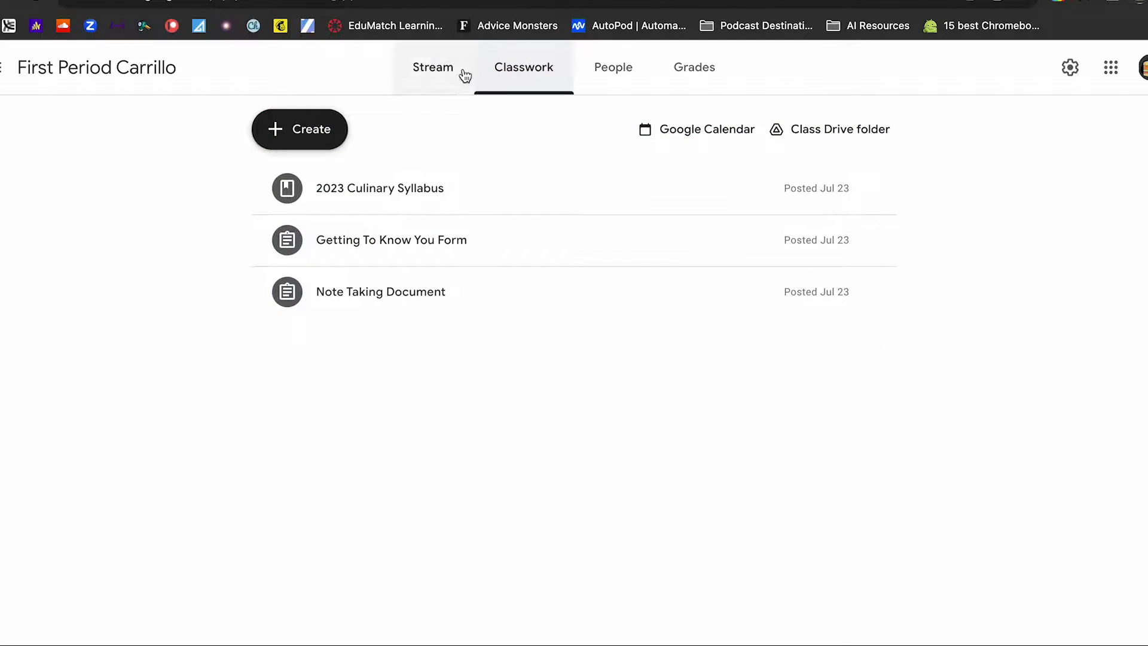
Step: Return to the P.1: Culinary 101 stream with its welcome announcement and open Class settings
{"action": "left_click", "coordinate": [439, 87]}
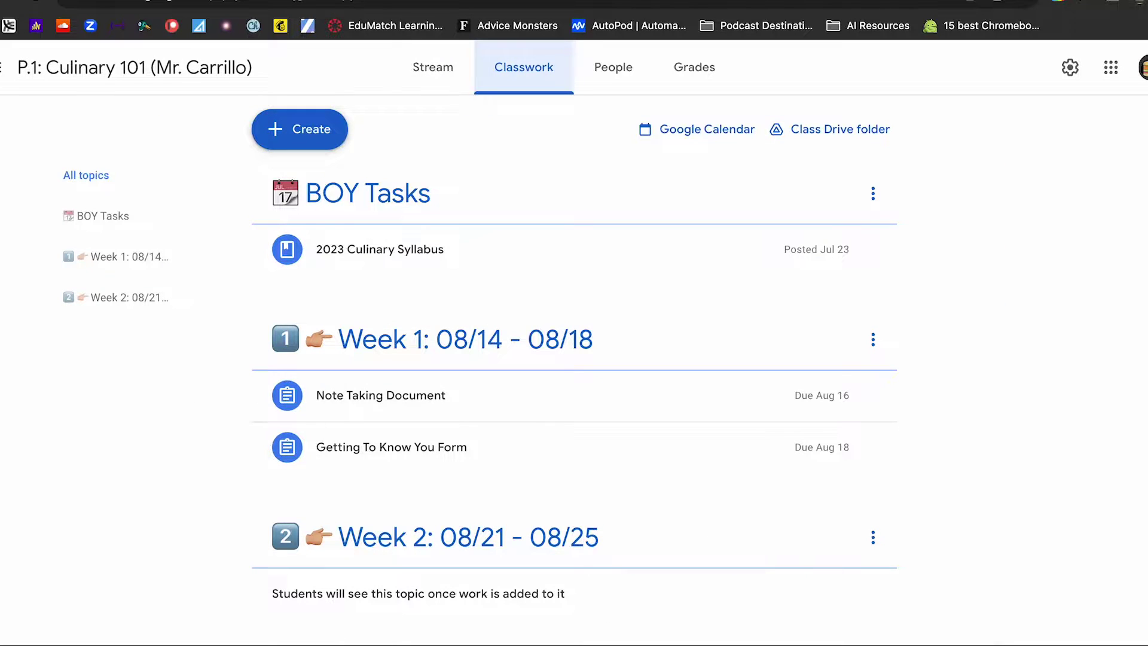
{"action": "left_click", "coordinate": [431, 79]}
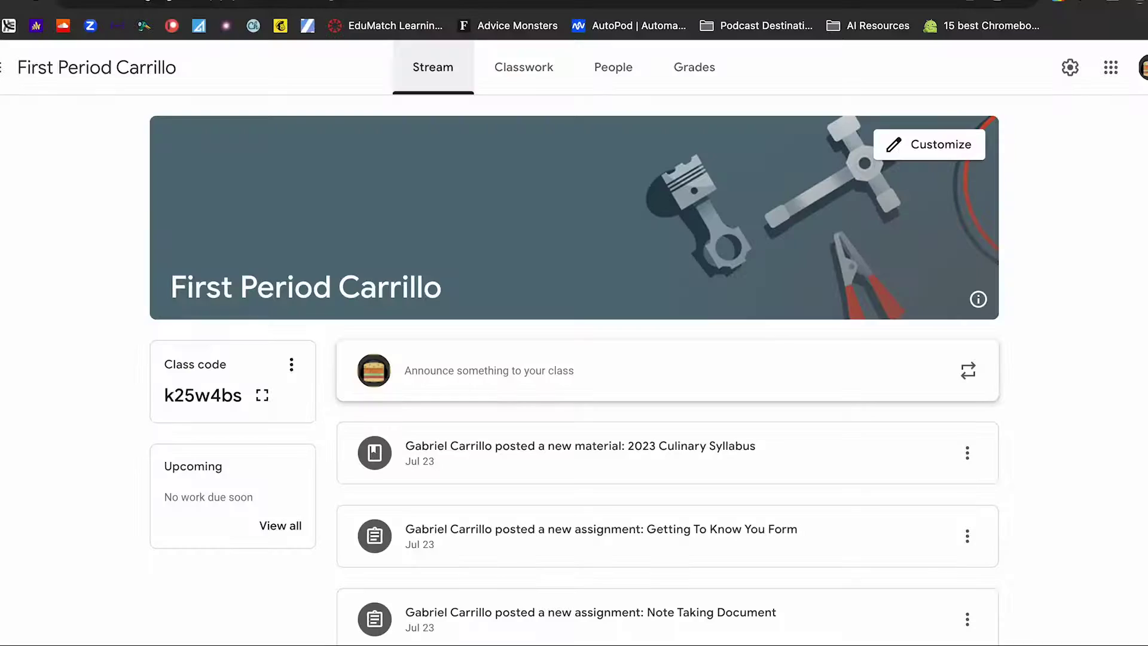
{"action": "scroll", "coordinate": [1055, 473], "scroll_direction": "down", "scroll_amount": 3}
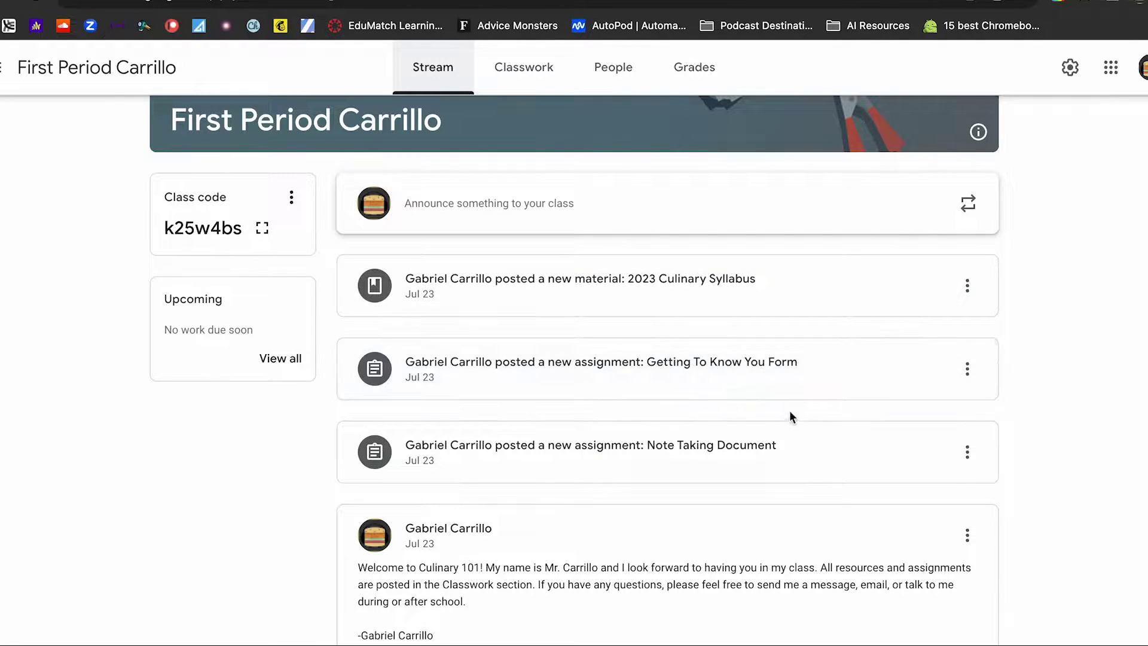
{"action": "scroll", "coordinate": [1044, 541], "scroll_direction": "down", "scroll_amount": 1}
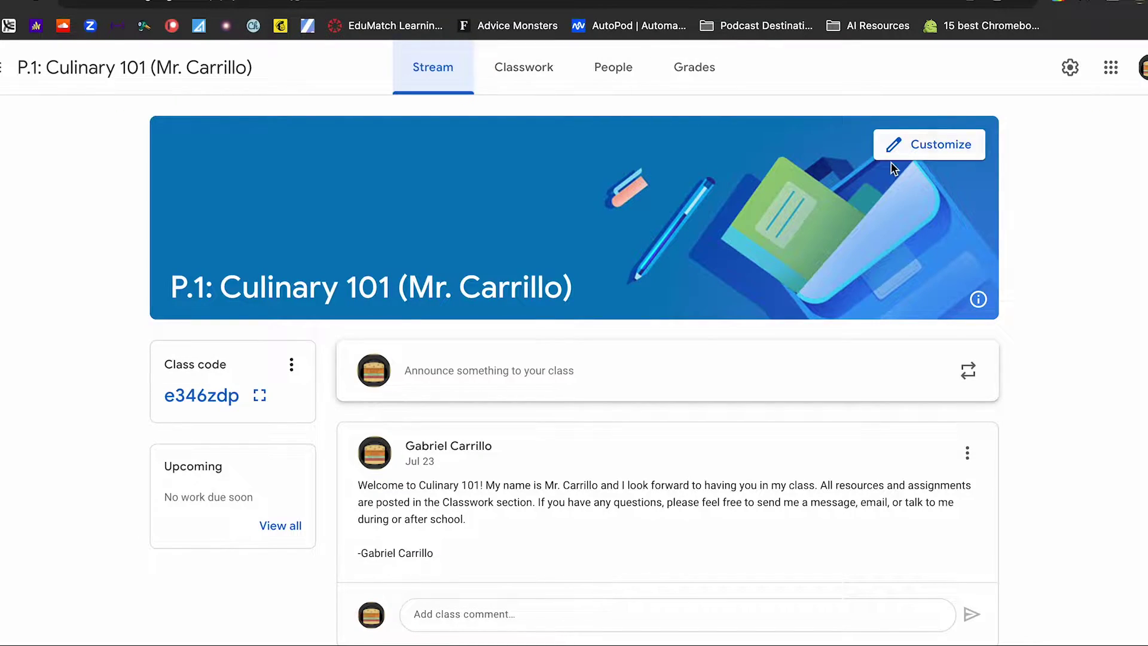
{"action": "left_click", "coordinate": [1071, 68]}
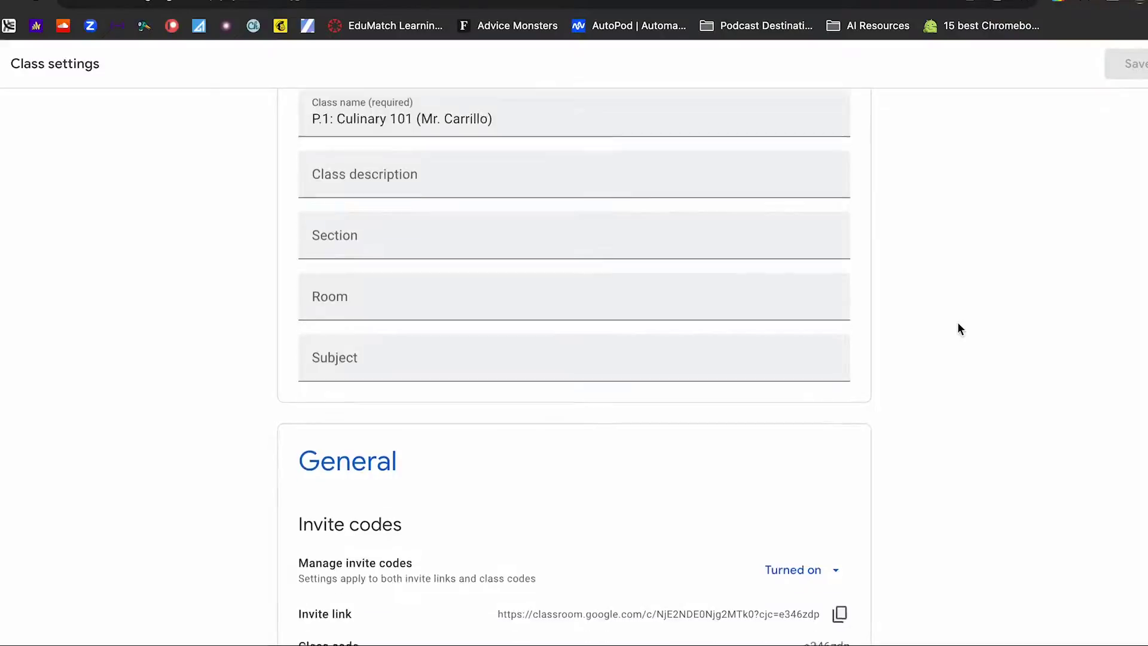
Step: Set Stream to 'Only teachers can post or comment', Classwork on the Stream to 'Hide notifications', and save
{"action": "scroll", "coordinate": [956, 328], "scroll_direction": "up", "scroll_amount": 1}
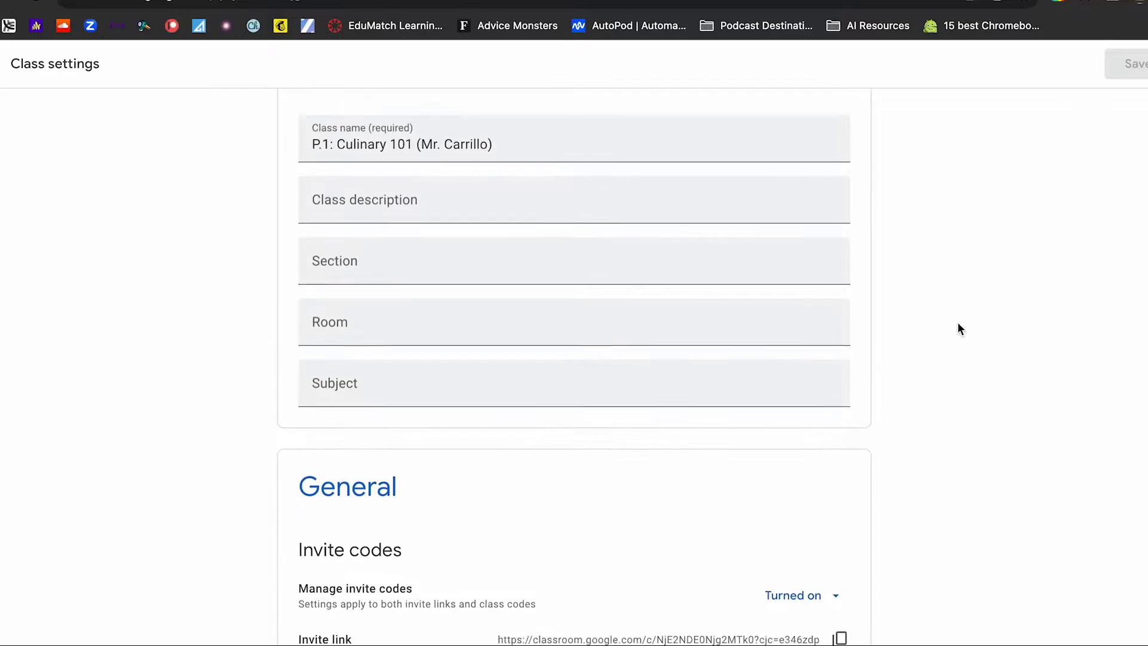
{"action": "scroll", "coordinate": [956, 328], "scroll_direction": "down", "scroll_amount": 5}
{"action": "scroll", "coordinate": [959, 329], "scroll_direction": "down", "scroll_amount": 1}
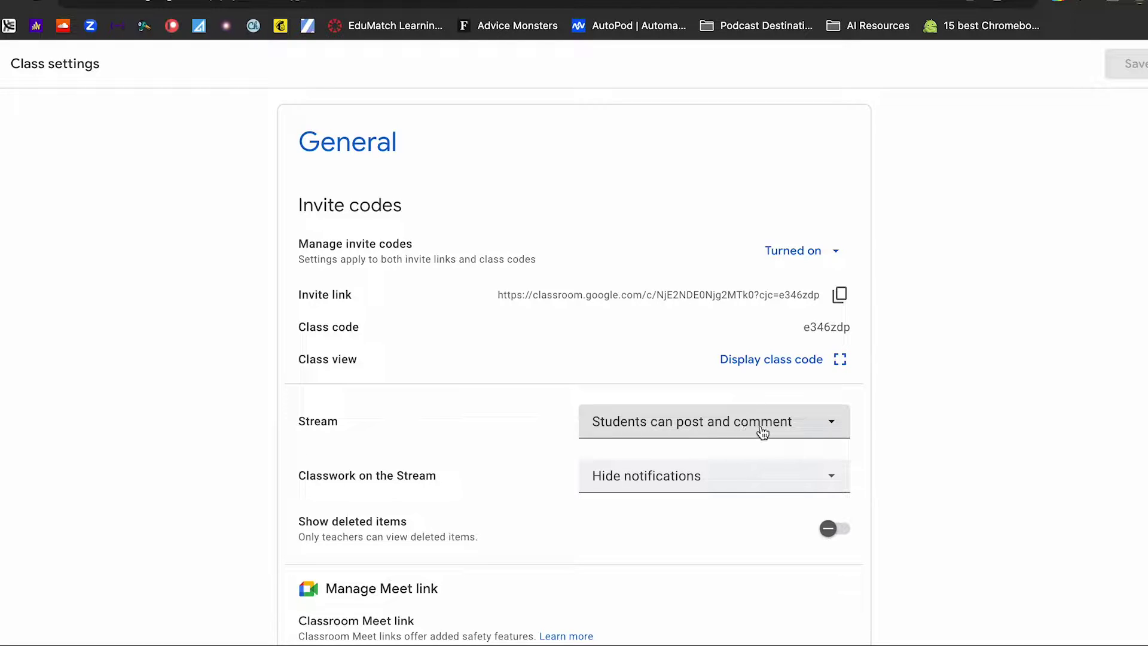
{"action": "left_click", "coordinate": [813, 440]}
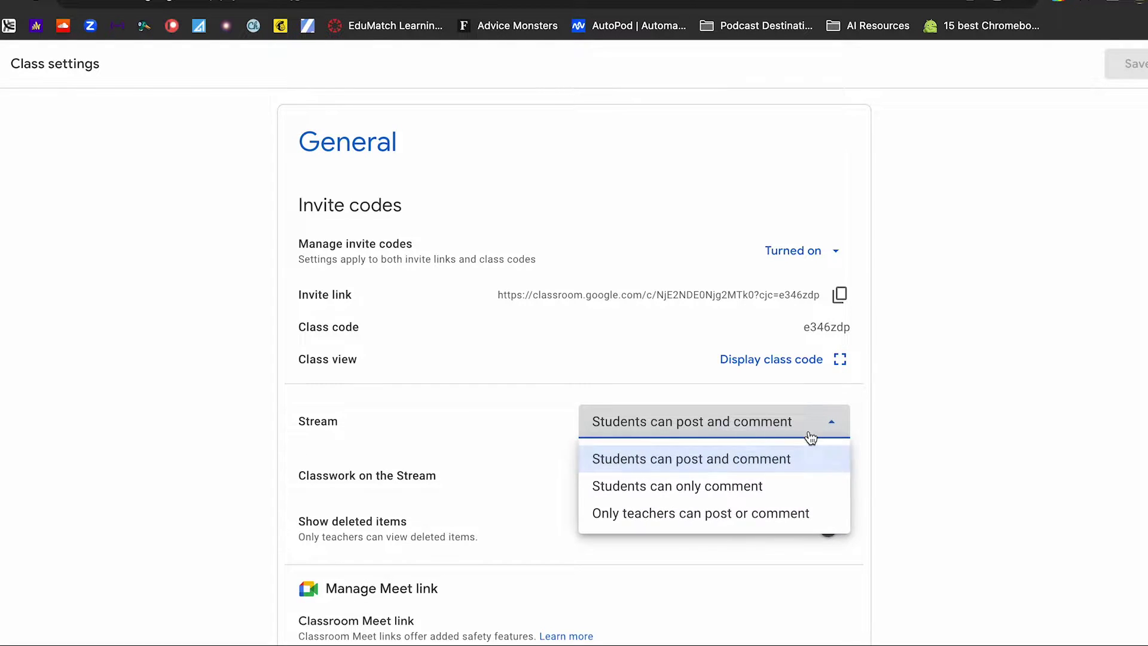
{"action": "left_click", "coordinate": [758, 515]}
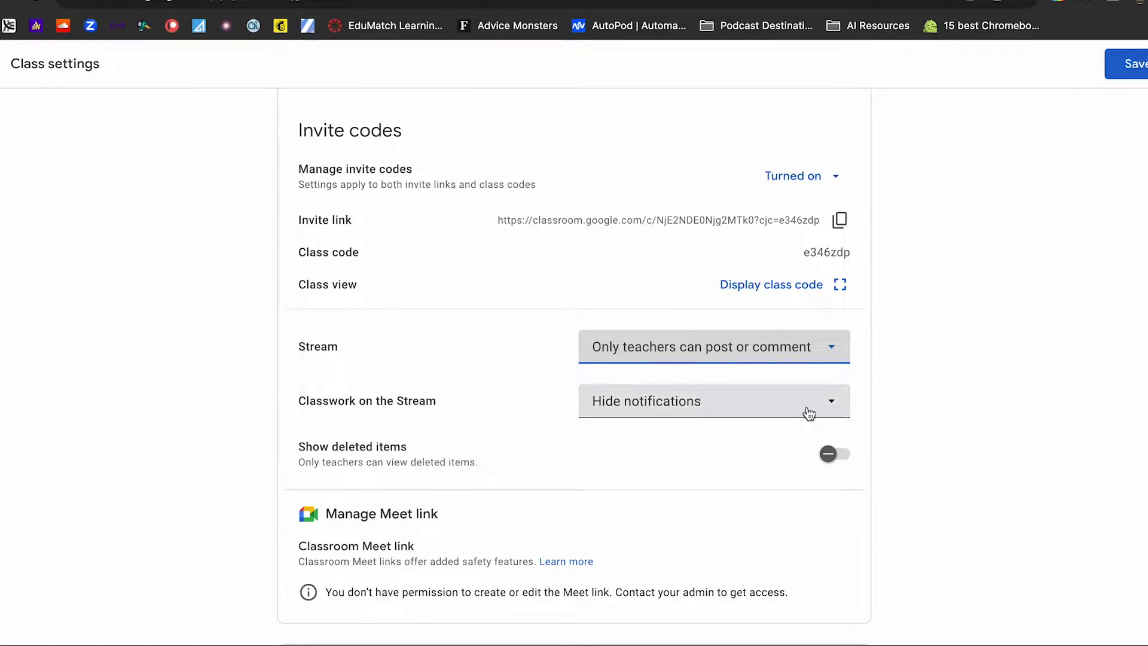
{"action": "left_click", "coordinate": [816, 414]}
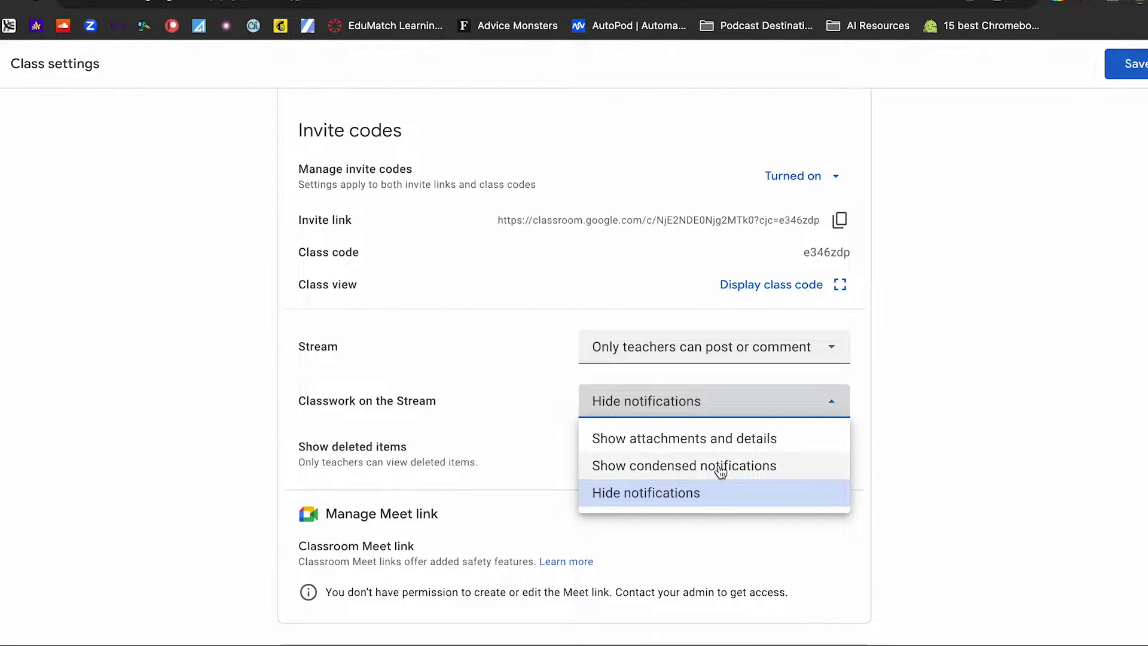
{"action": "left_click", "coordinate": [673, 499]}
{"action": "scroll", "coordinate": [1013, 433], "scroll_direction": "up", "scroll_amount": 7}
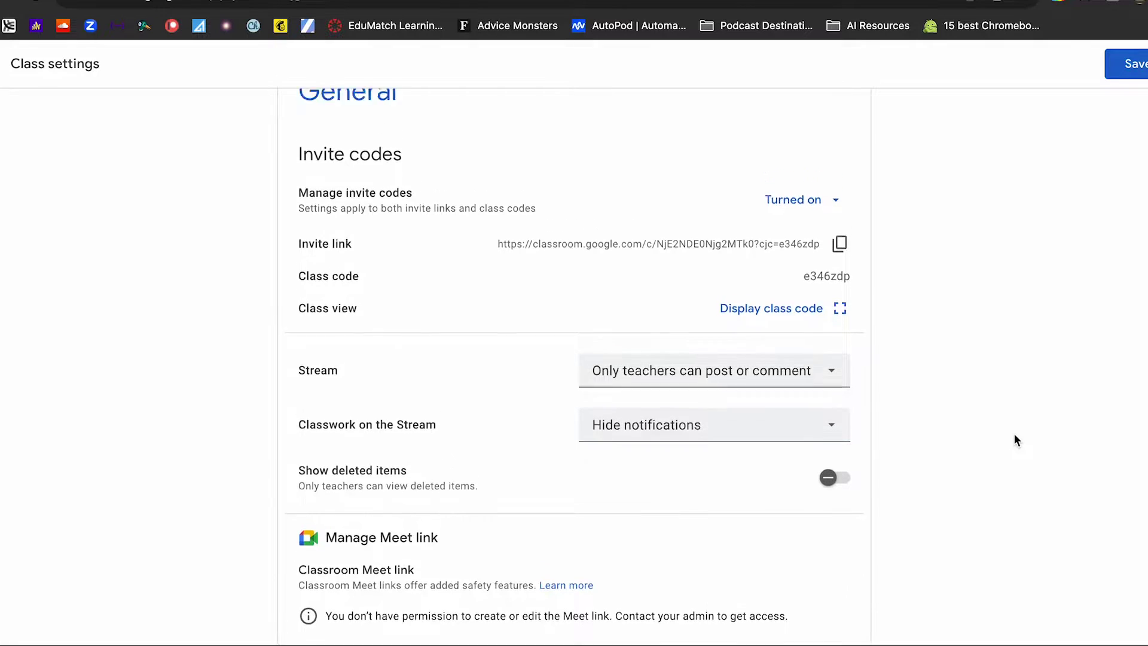
{"action": "left_click", "coordinate": [1136, 65]}
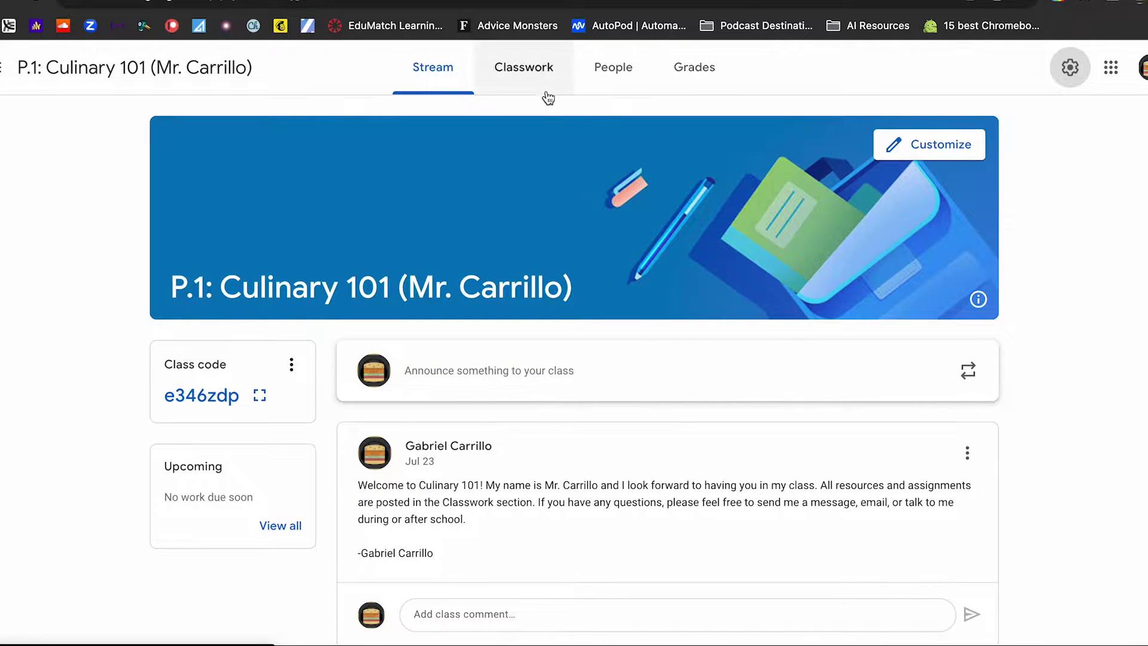
Step: Move between First Period Carrillo's Classwork and Stream pages to show its posts
{"action": "left_click", "coordinate": [541, 84]}
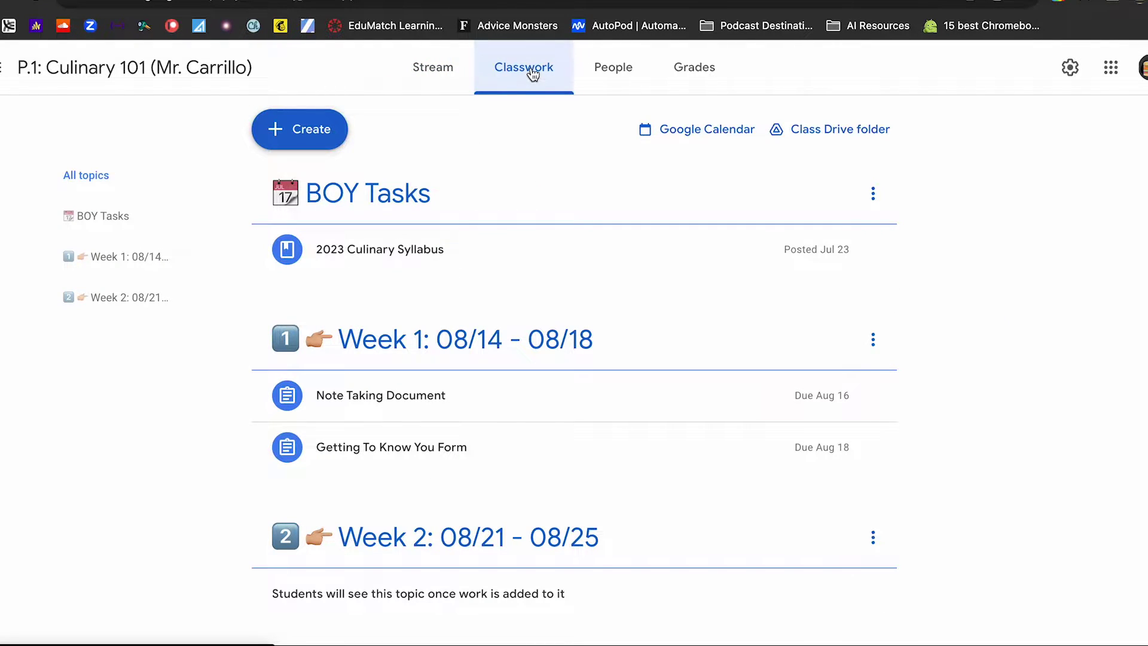
{"action": "left_click", "coordinate": [436, 70]}
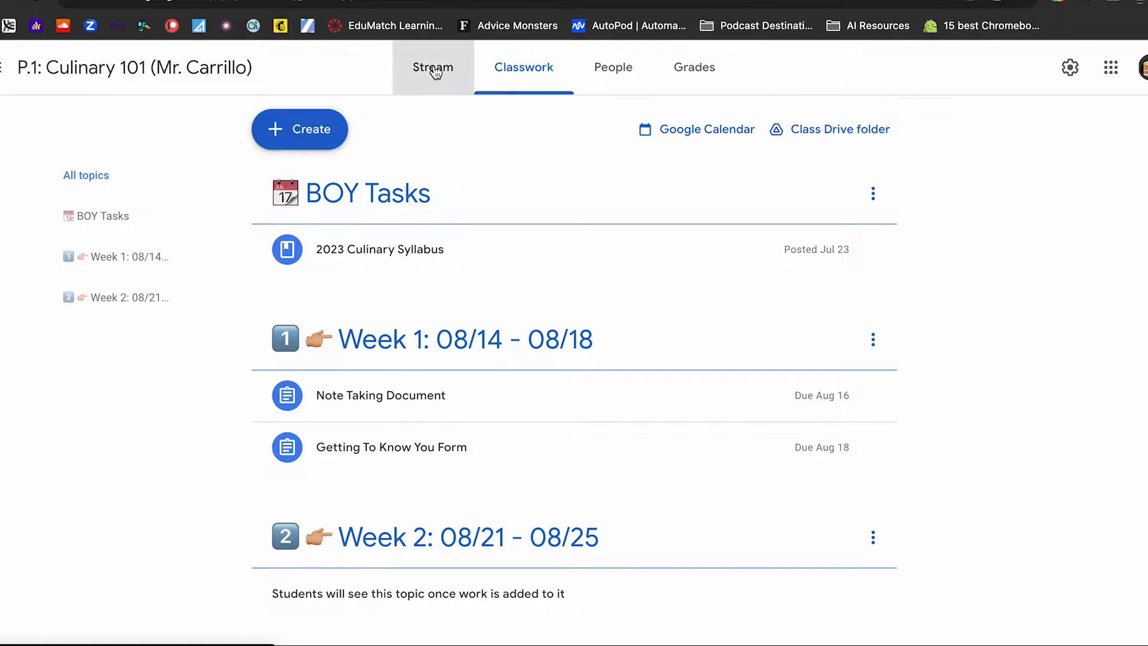
{"action": "left_click", "coordinate": [509, 73]}
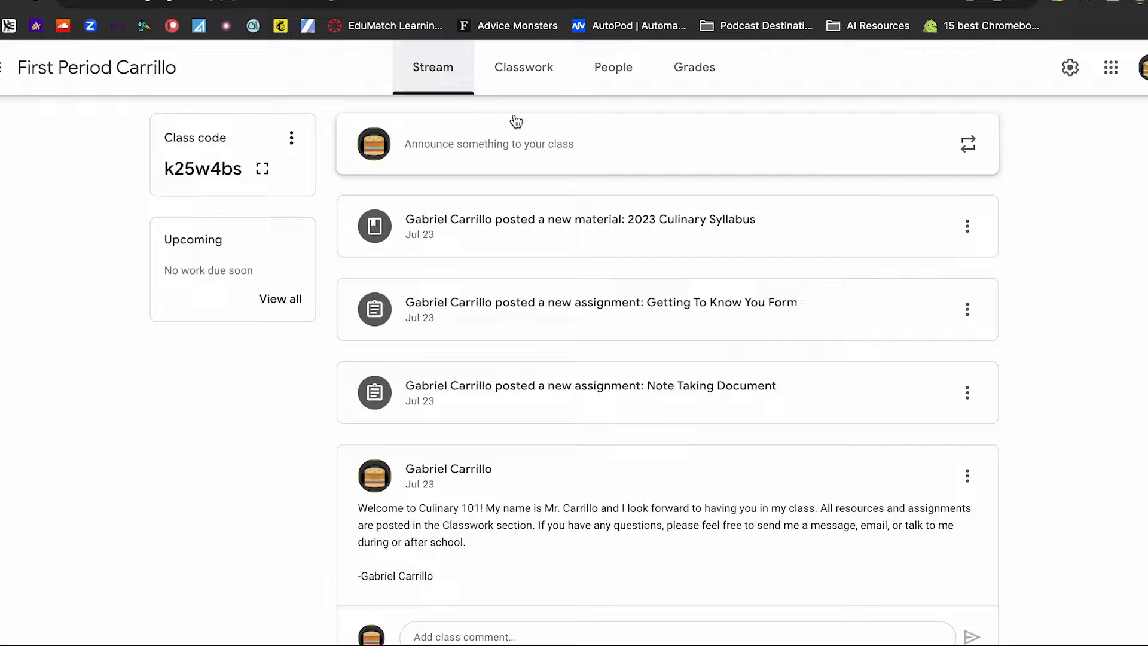
Step: In First Period Carrillo's class settings, set Classwork on the Stream to 'Hide notifications' and save
{"action": "scroll", "coordinate": [1020, 392], "scroll_direction": "up", "scroll_amount": 1}
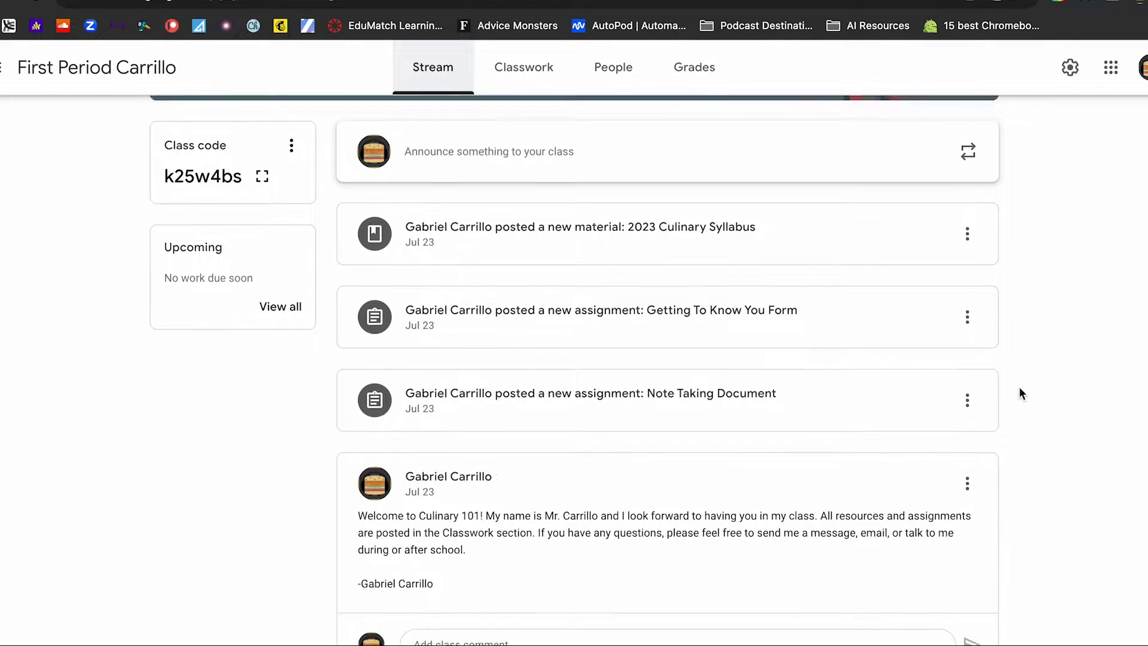
{"action": "scroll", "coordinate": [1019, 386], "scroll_direction": "up", "scroll_amount": 3}
{"action": "left_click", "coordinate": [1067, 69]}
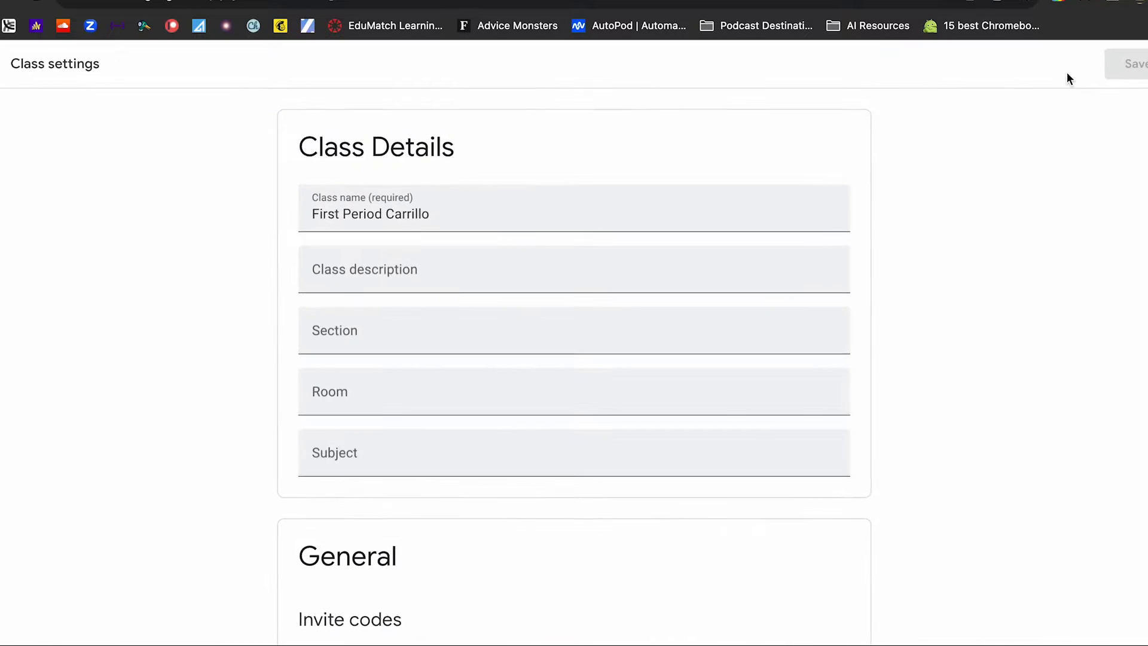
{"action": "scroll", "coordinate": [646, 544], "scroll_direction": "down", "scroll_amount": 5}
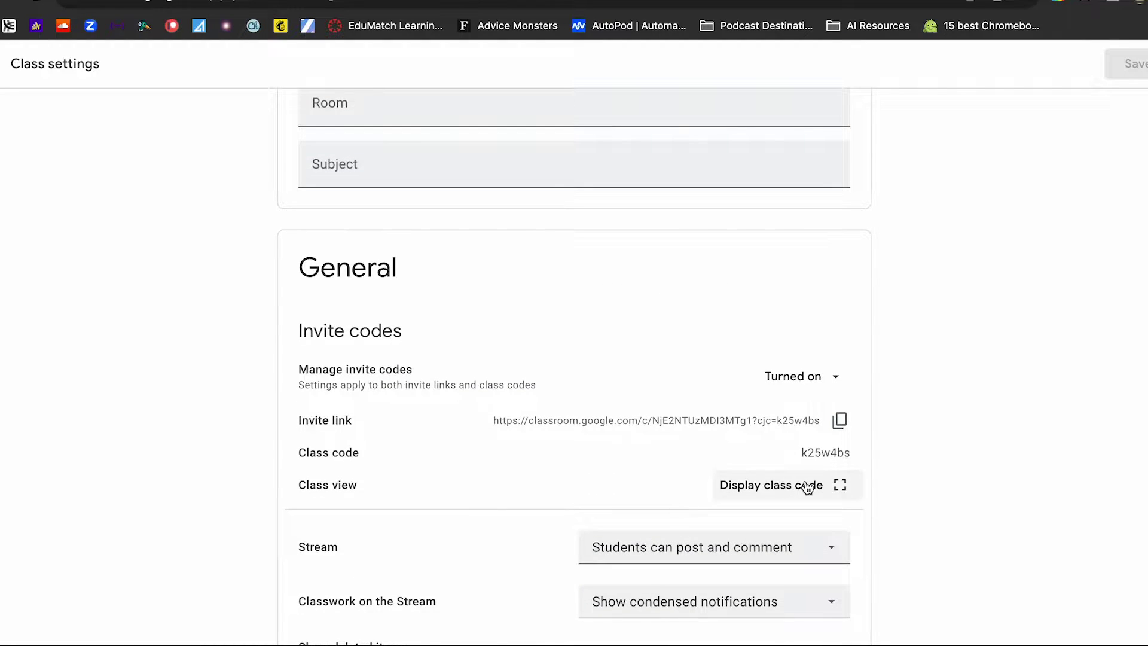
{"action": "scroll", "coordinate": [809, 484], "scroll_direction": "down", "scroll_amount": 1}
{"action": "left_click", "coordinate": [797, 549]}
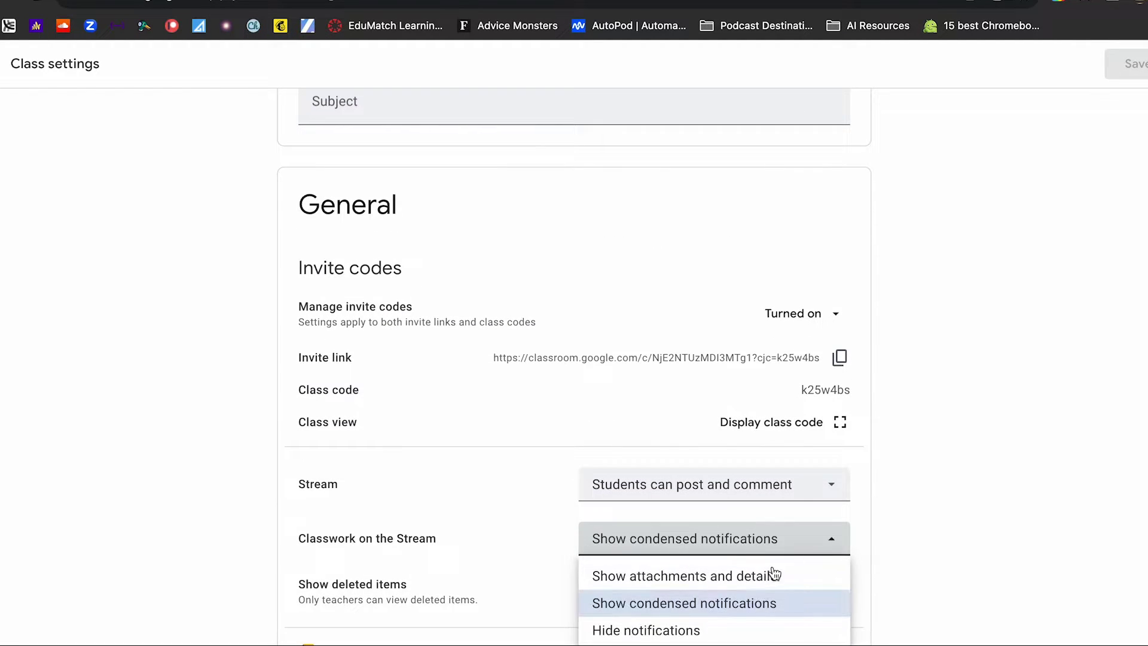
{"action": "left_click", "coordinate": [679, 634]}
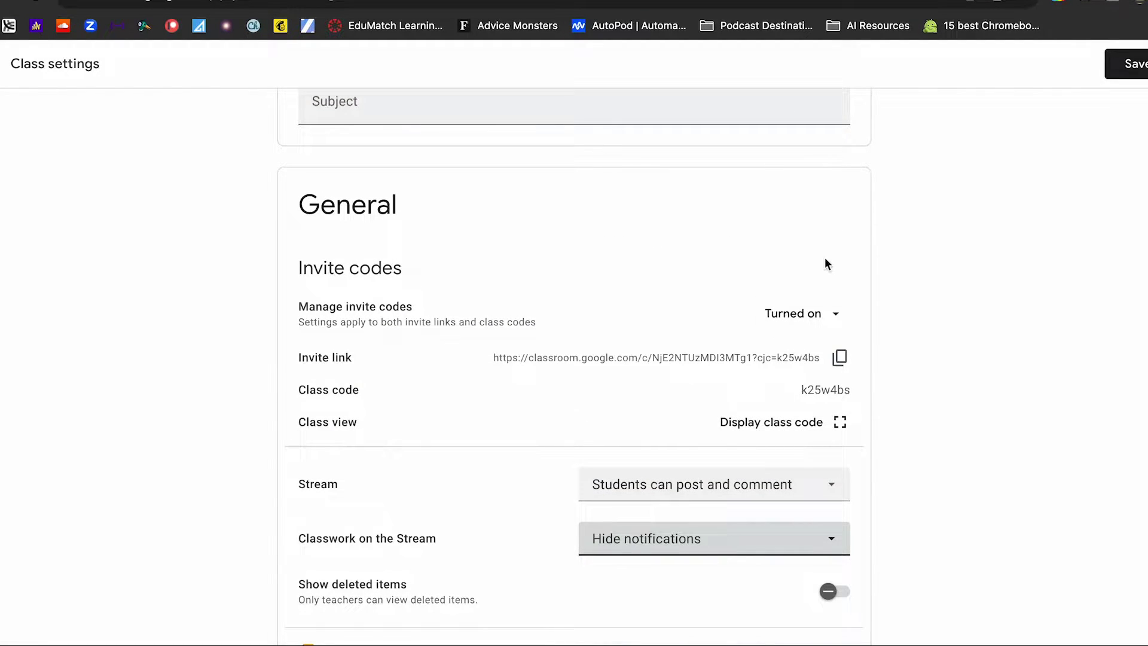
{"action": "left_click", "coordinate": [1140, 65]}
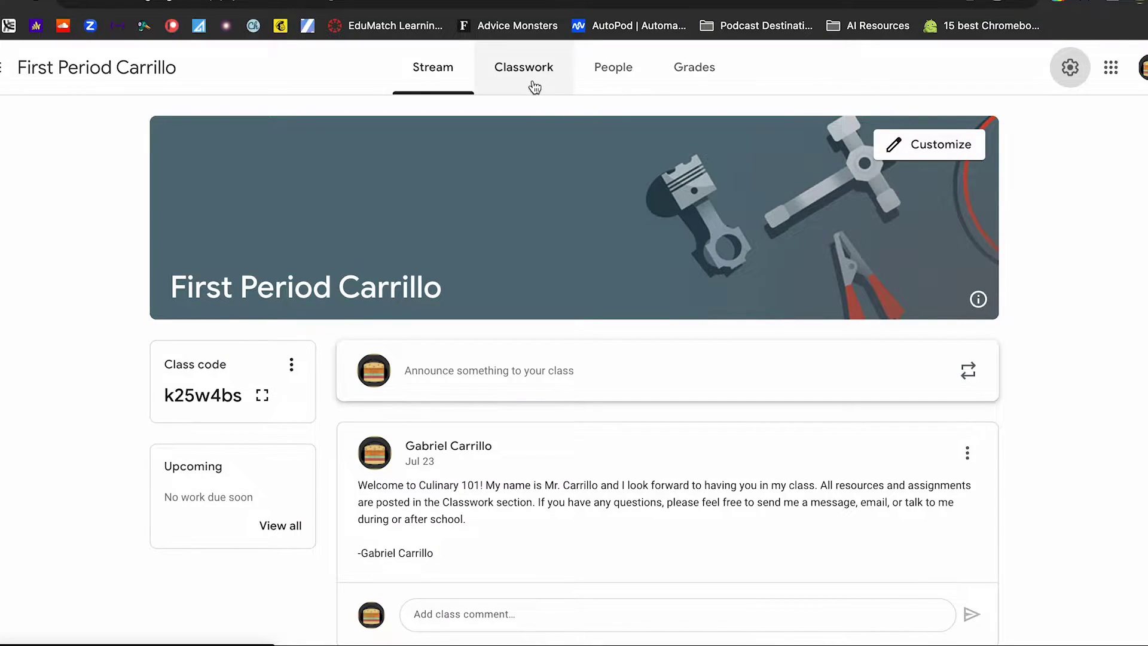
Step: Switch to the P.1: Culinary 101 tab and show its Classwork page with BOY Tasks, Week 1, Week 2 topics
{"action": "left_click", "coordinate": [534, 87]}
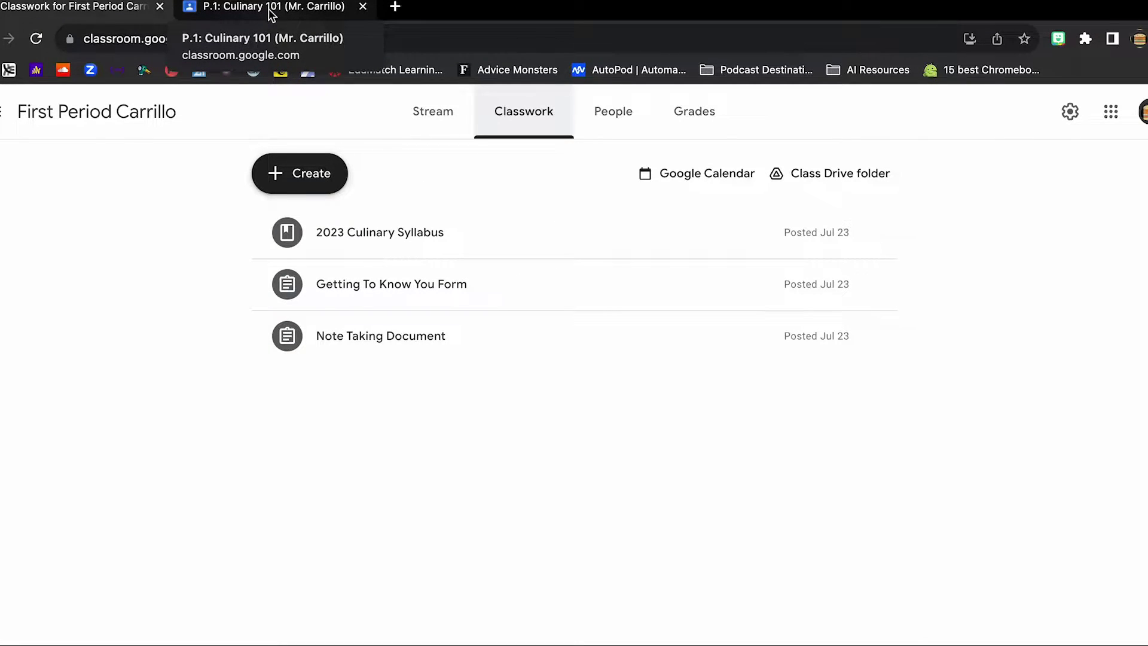
{"action": "left_click", "coordinate": [270, 13]}
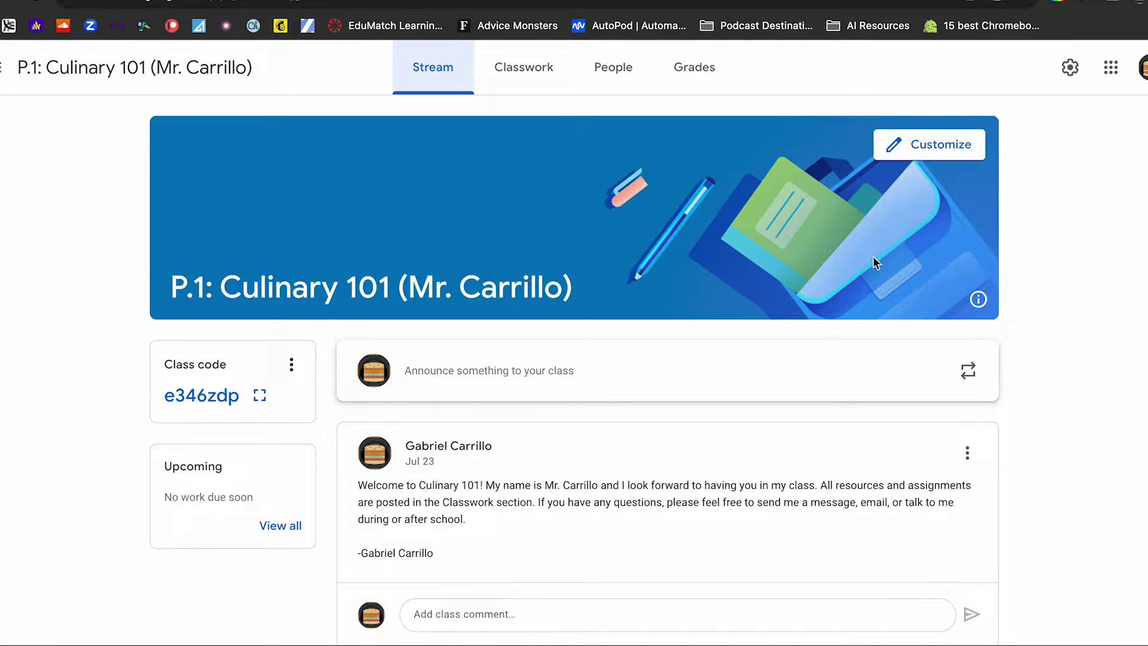
{"action": "left_click", "coordinate": [538, 76]}
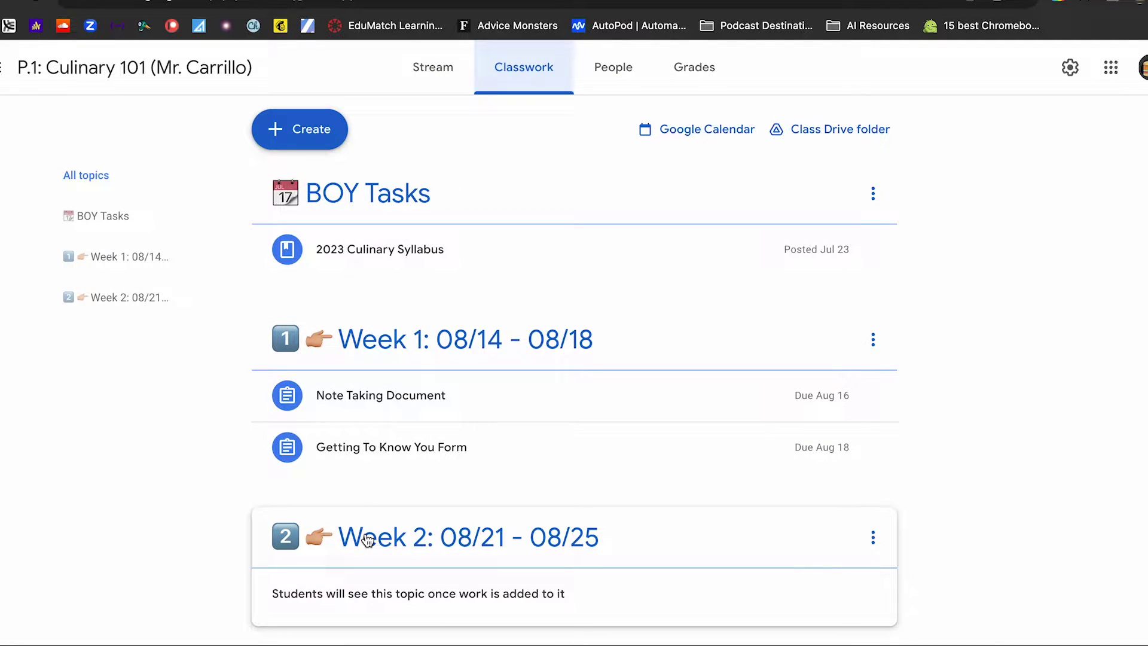
{"action": "left_click", "coordinate": [299, 131]}
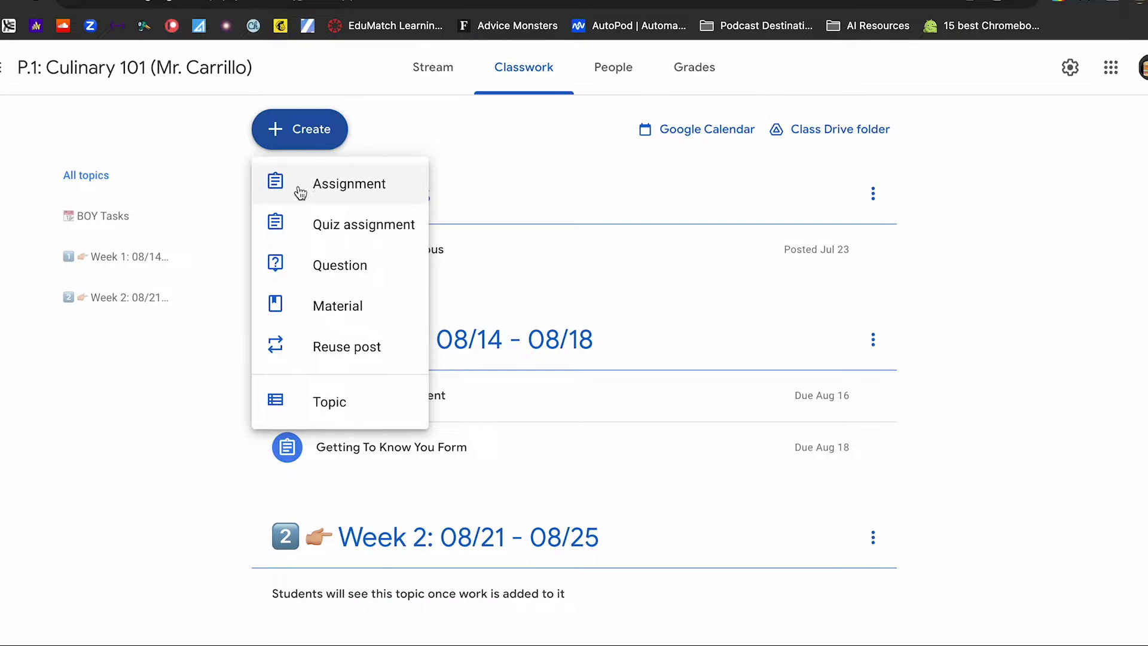
{"action": "left_click", "coordinate": [333, 402]}
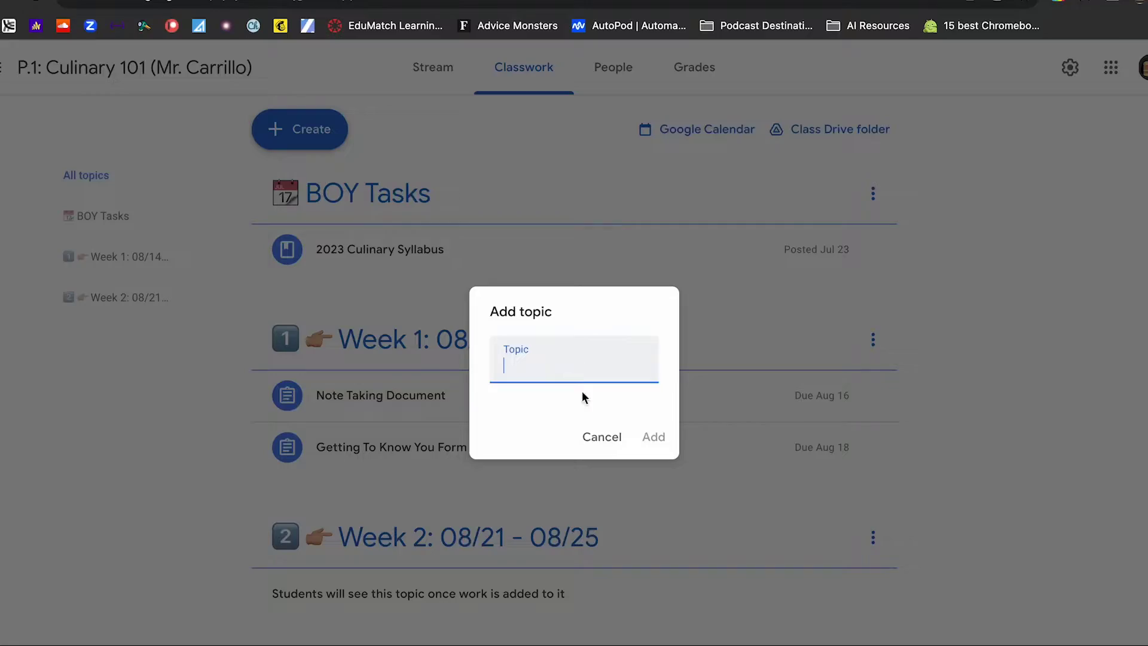
{"action": "left_click", "coordinate": [598, 433]}
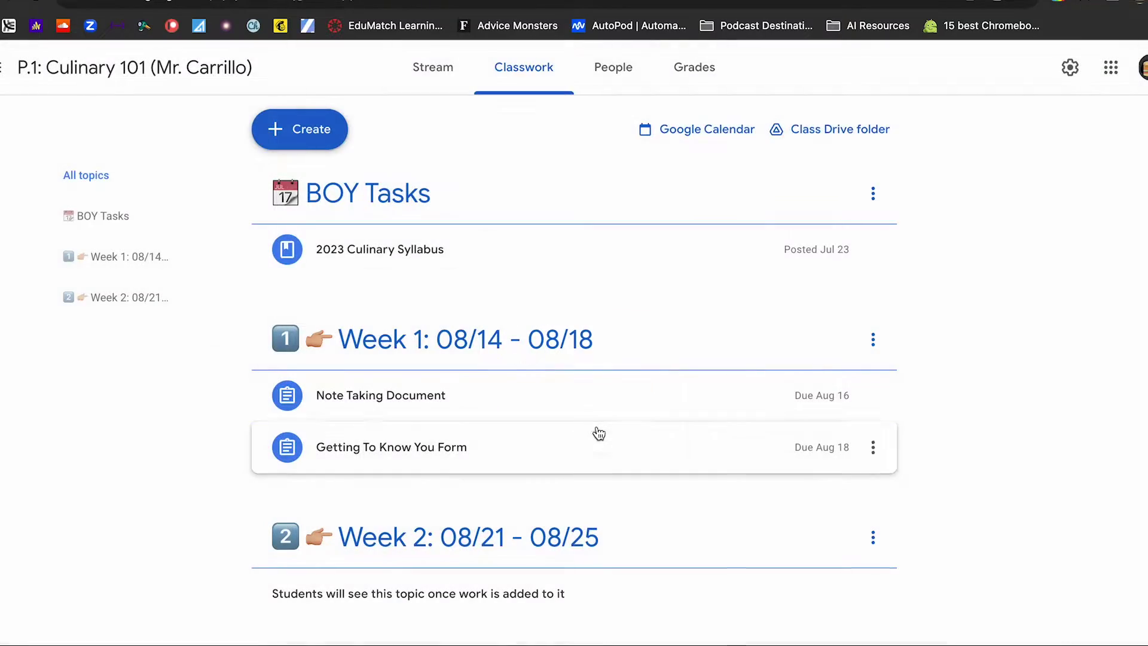
{"action": "left_click", "coordinate": [312, 137]}
Step: Start a new assignment and check its Topic list, leaving it at No topic
{"action": "left_click", "coordinate": [318, 185]}
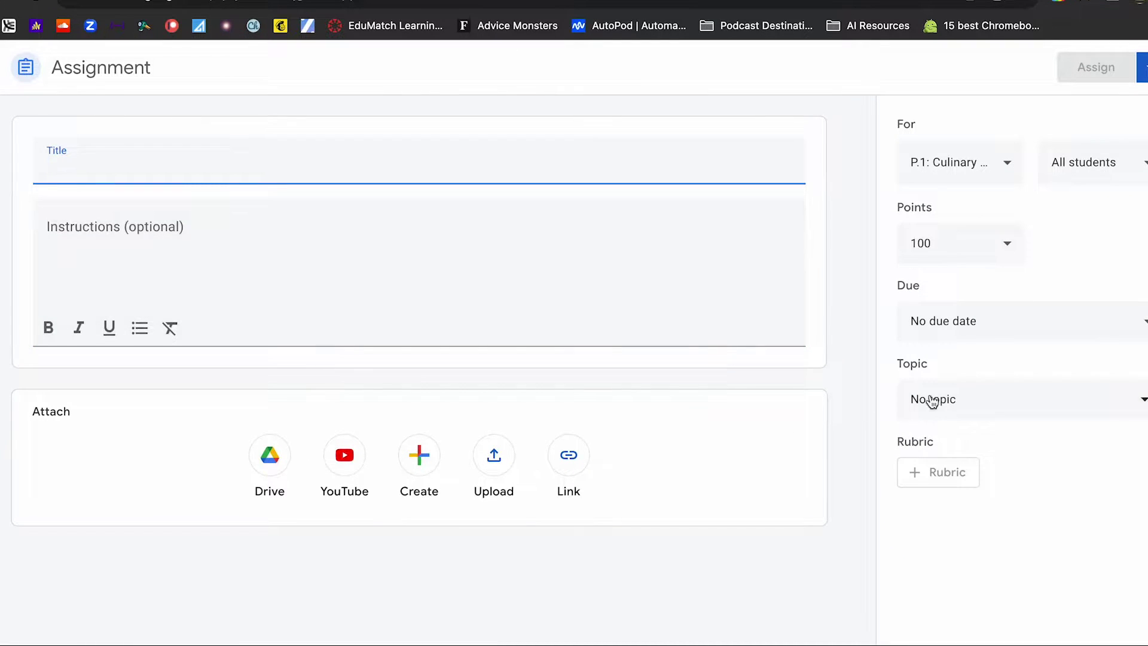
{"action": "left_click", "coordinate": [997, 410]}
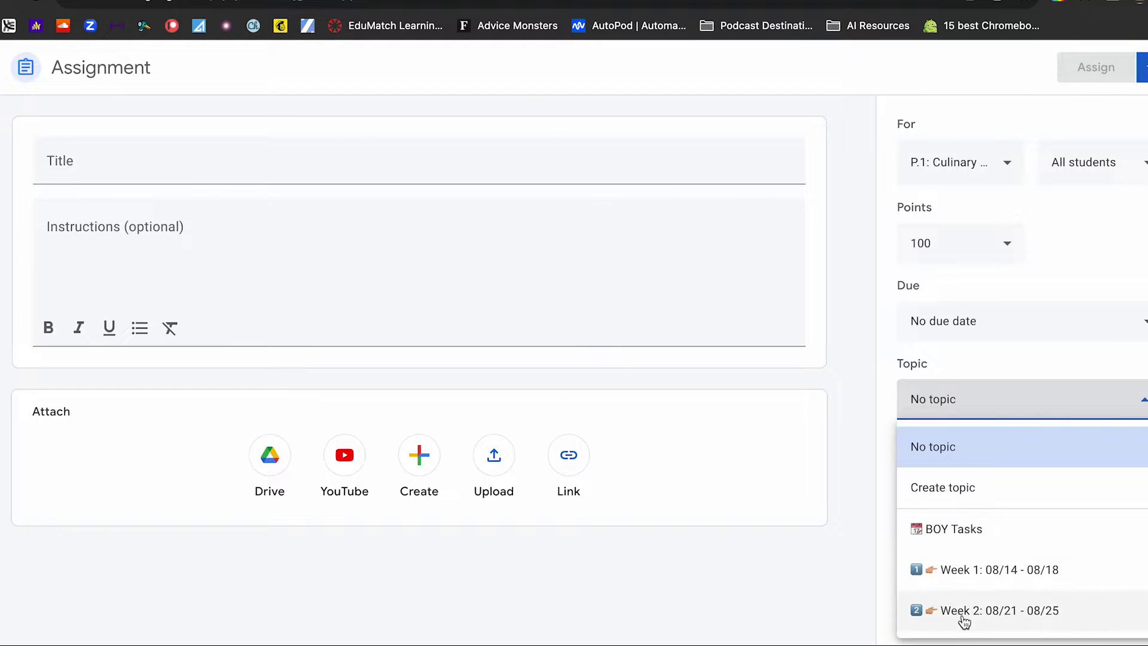
{"action": "left_click", "coordinate": [755, 641]}
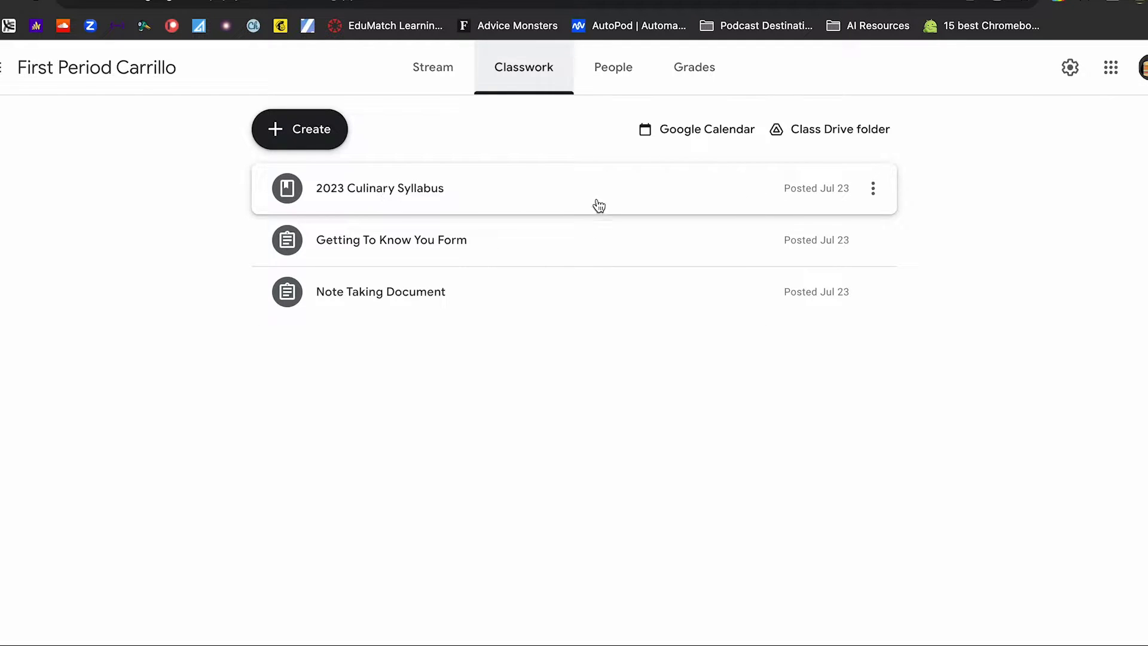
Step: Expand the Getting To Know You Form details, then go to the P.1: Culinary 101 Stream
{"action": "left_click", "coordinate": [482, 253]}
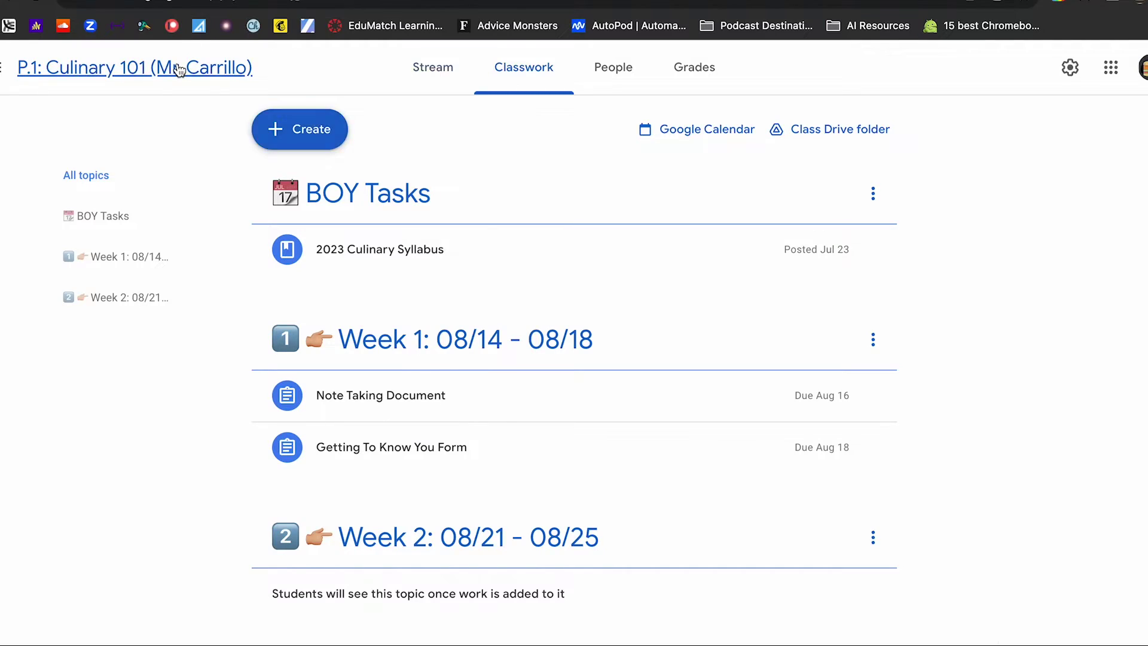
{"action": "left_click", "coordinate": [179, 69]}
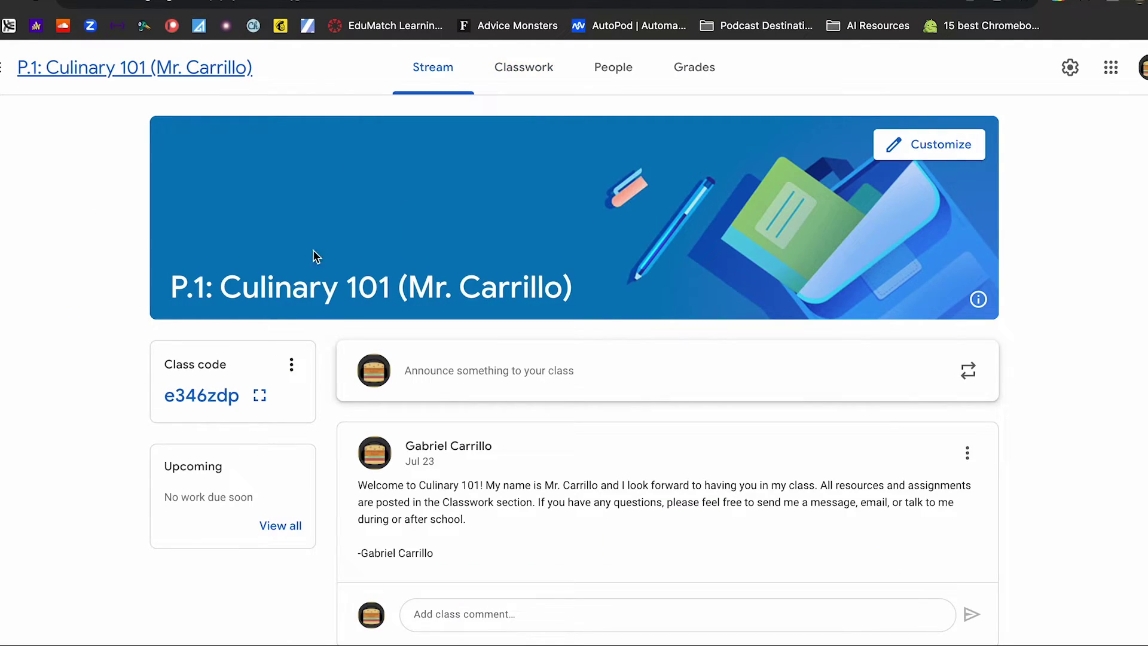